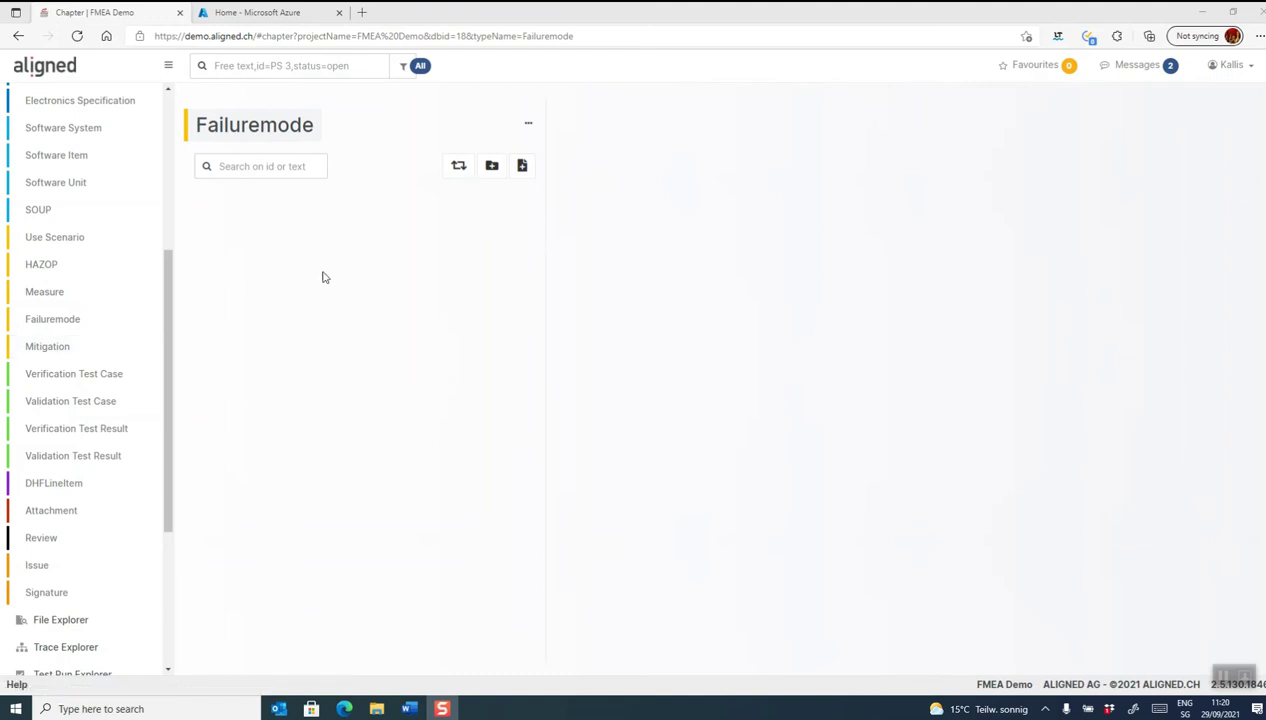
Step: Add failure mode 'The wire snaps when pulling it' with component 'Lid of device' and function 'Opening the lid'
click(521, 166)
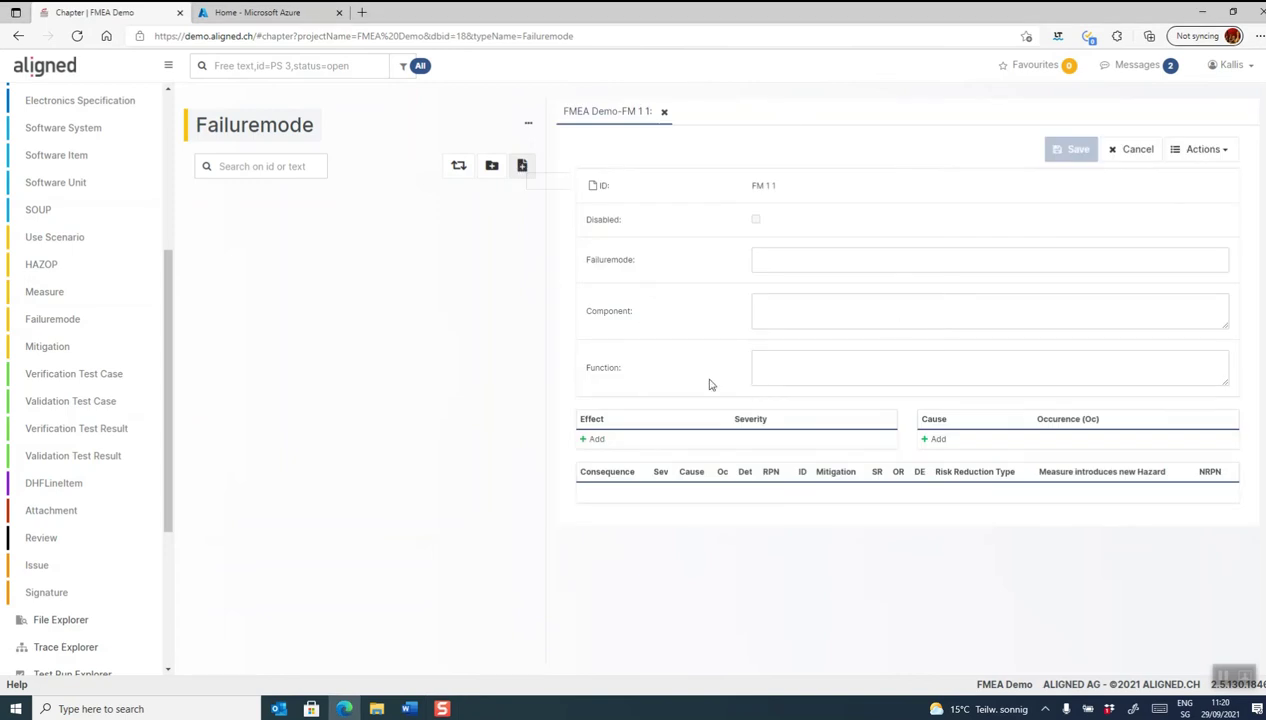
click(786, 266)
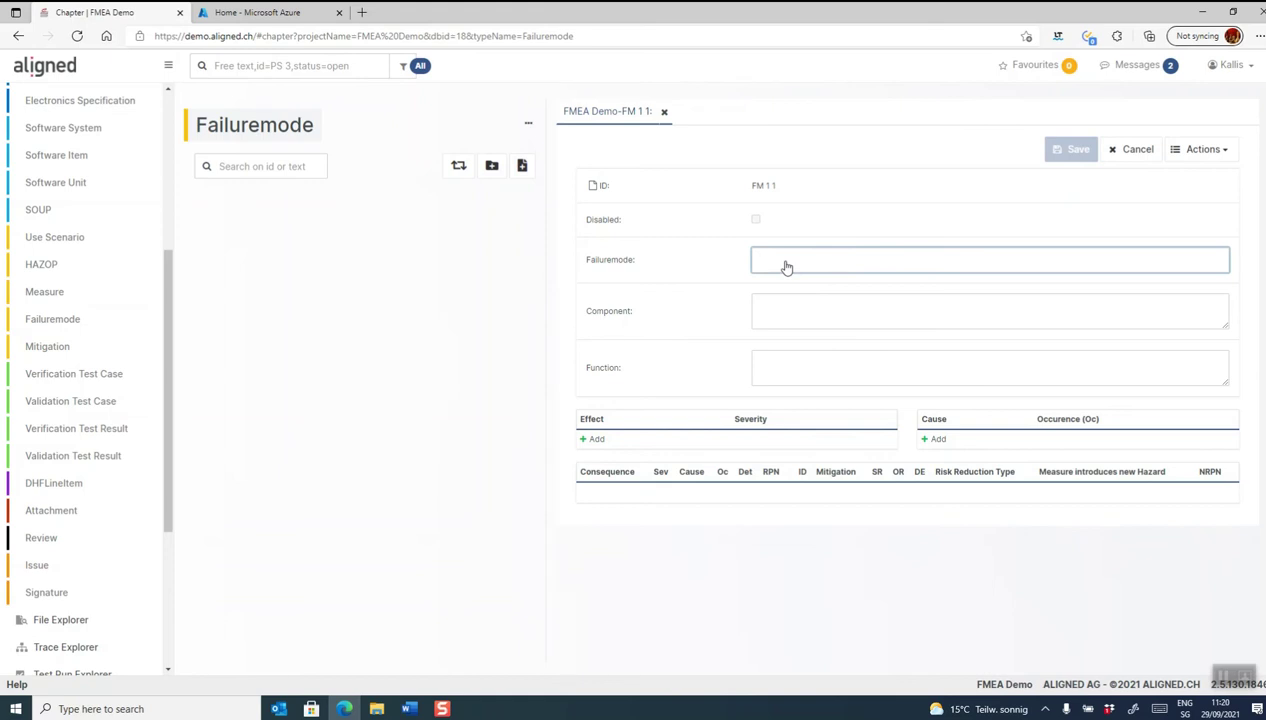
text(The)
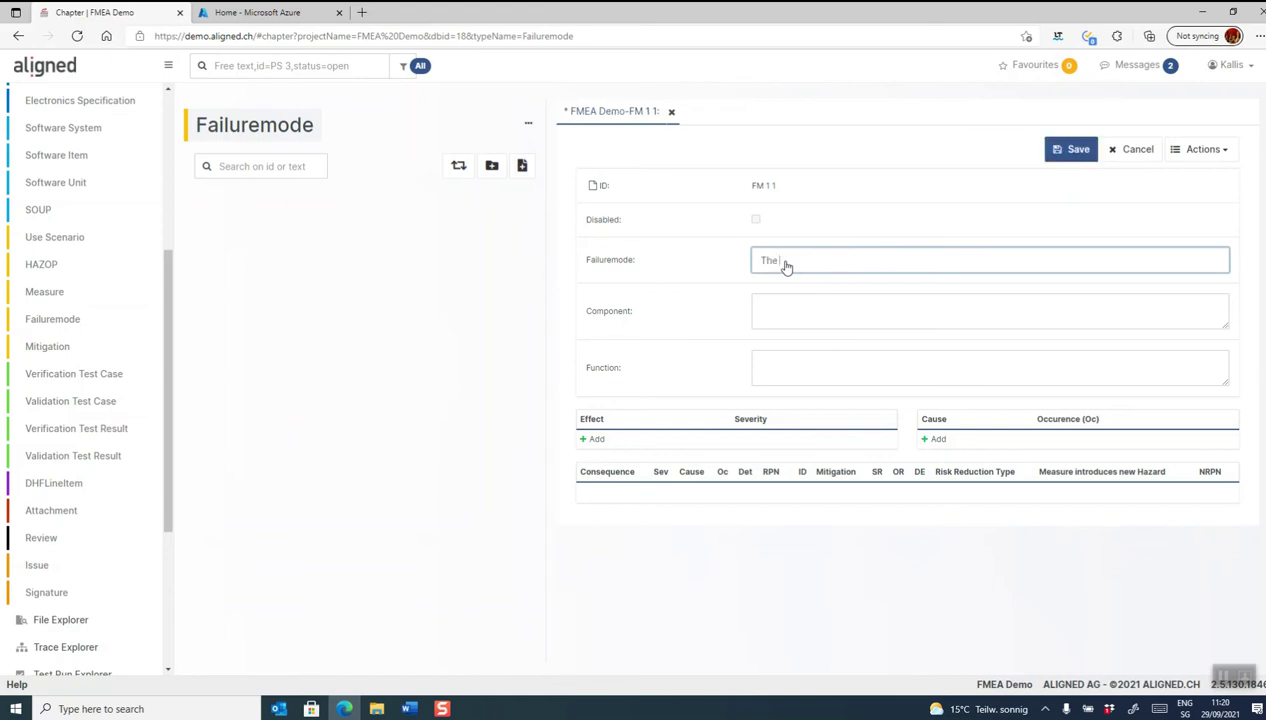
text( wire snaps when pulling it)
click(777, 315)
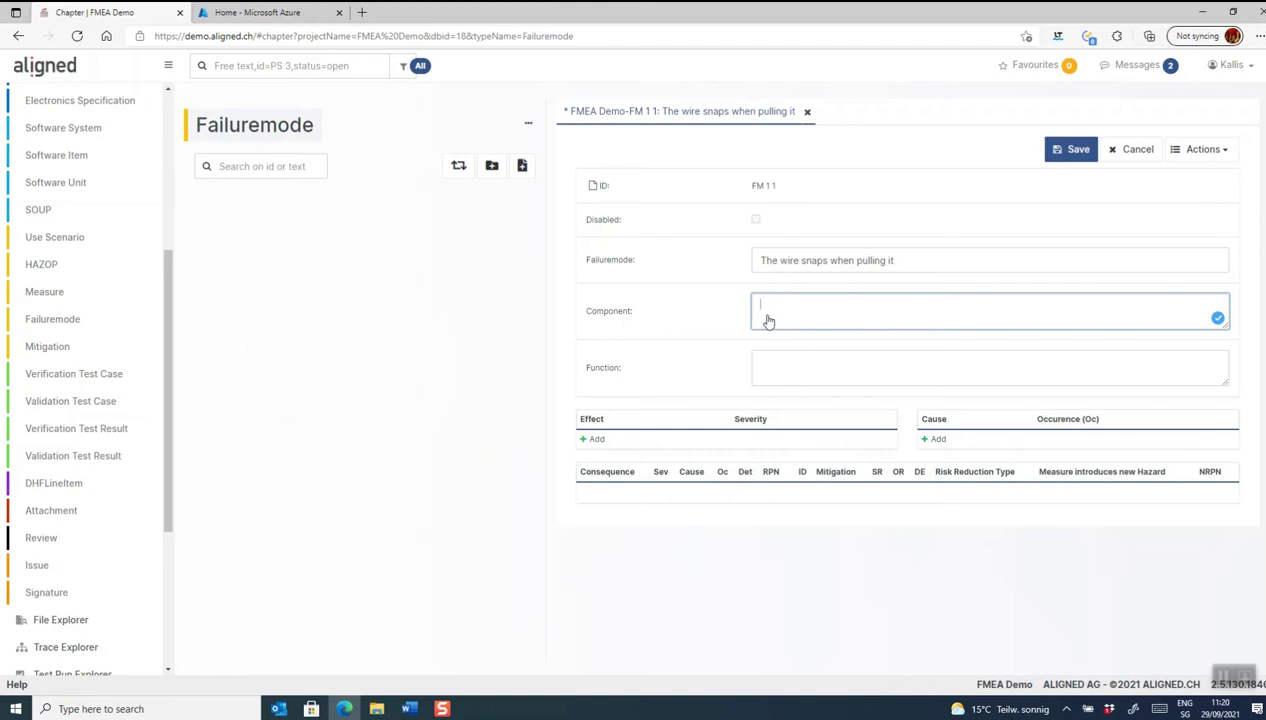
text(Lid of device)
click(794, 376)
text(Opening the lid)
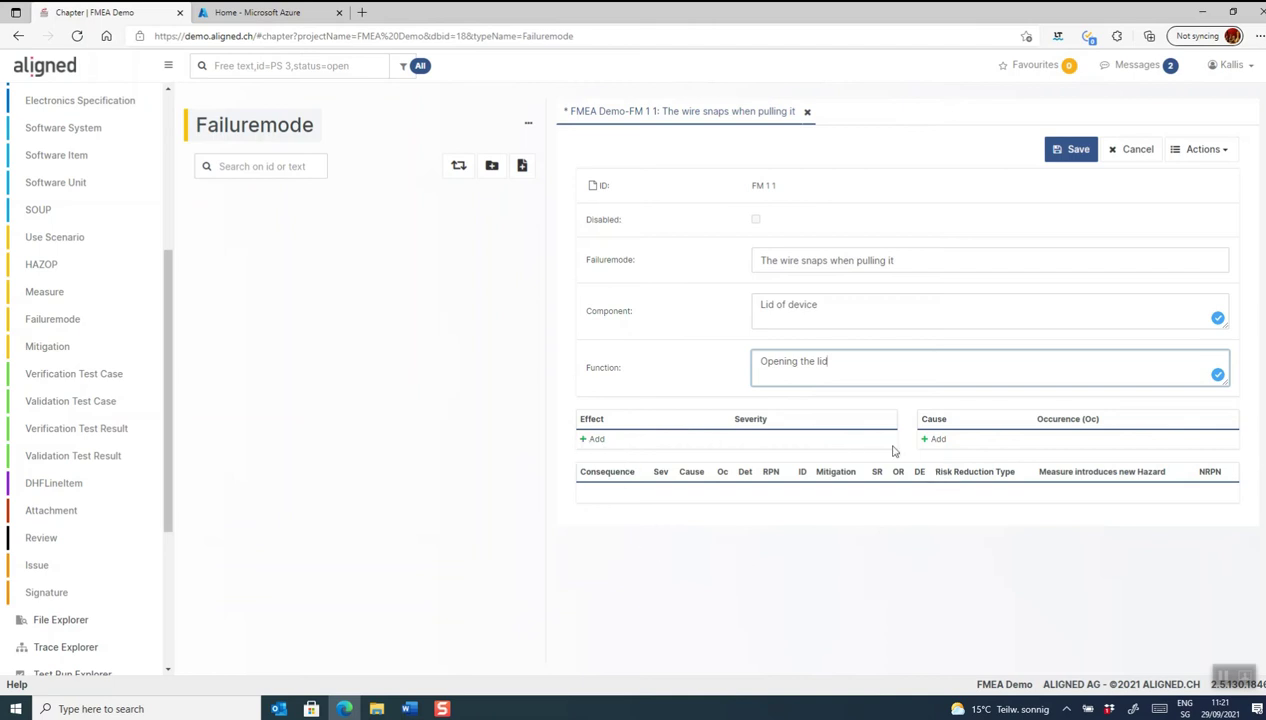
click(934, 439)
Step: Enter the cause 'Wire is too thin' with an occurrence score of 3
click(945, 456)
text(Wire is too)
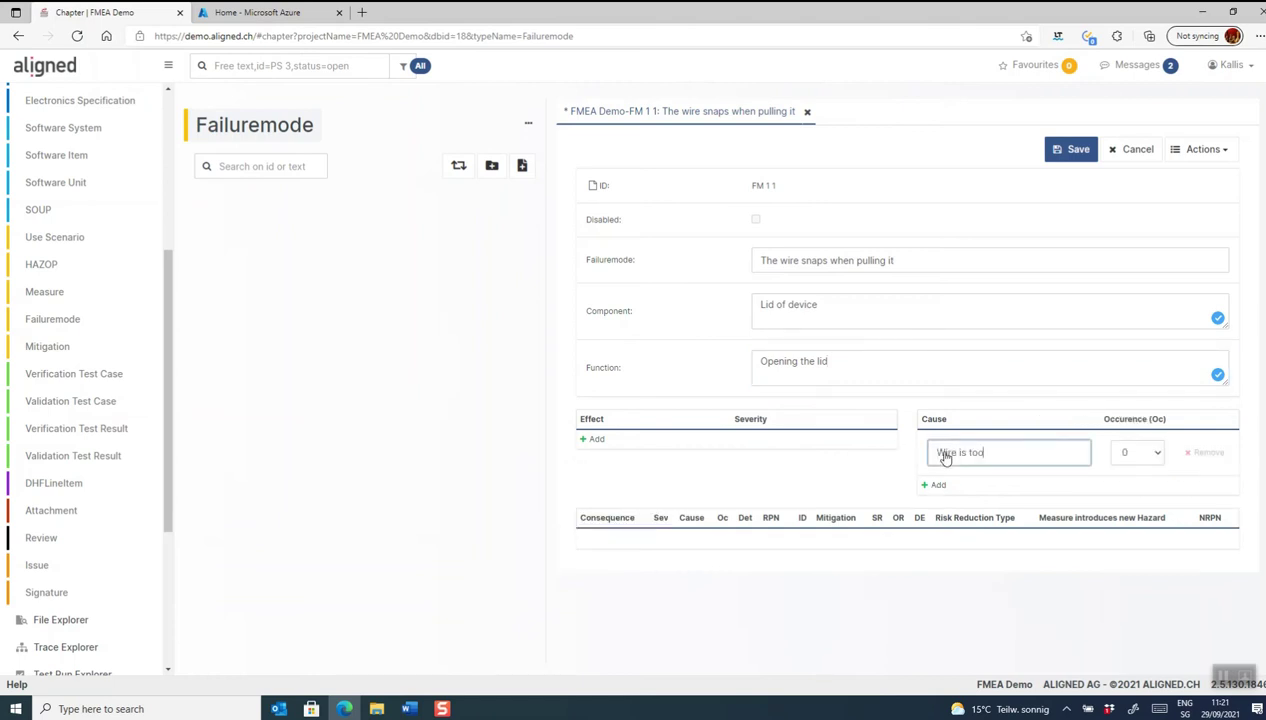
text( thin)
click(1155, 457)
key(Down)
key(Return)
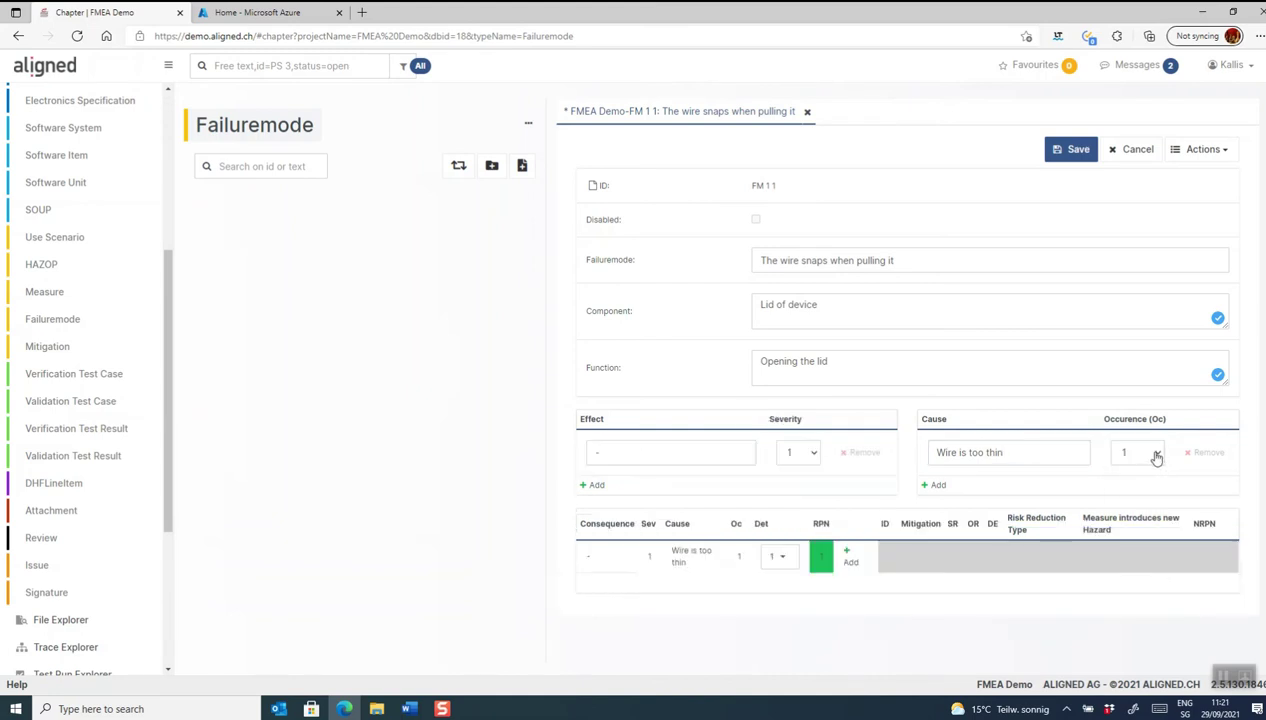
click(1156, 457)
click(1125, 518)
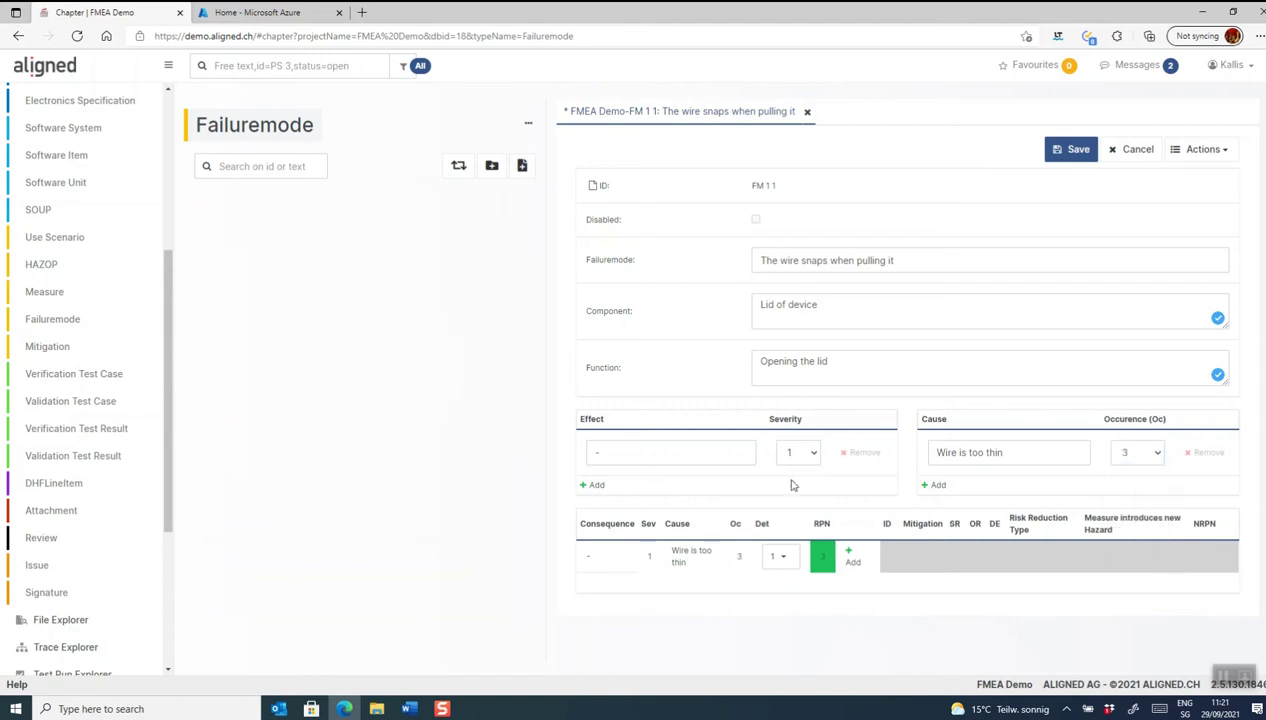
Step: Enter the effect 'Users hand gets pinched' with a severity score of 3
click(622, 461)
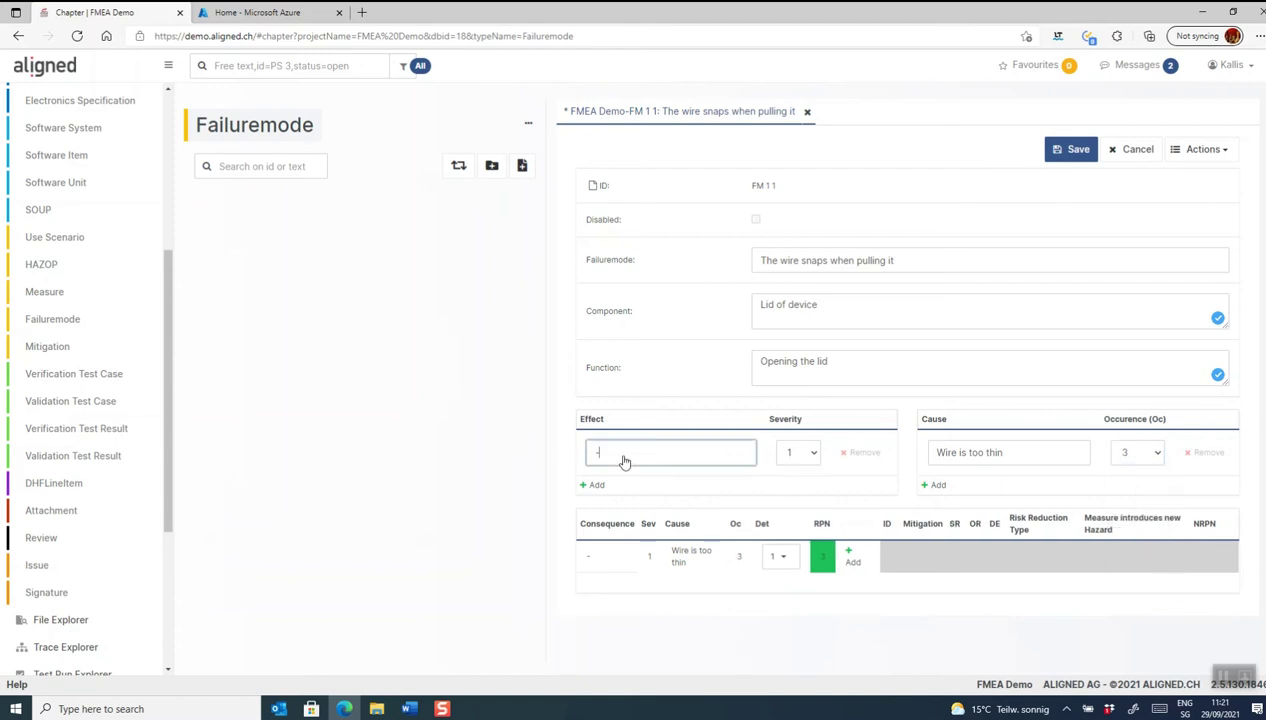
text(Users hand gets pinched)
click(804, 455)
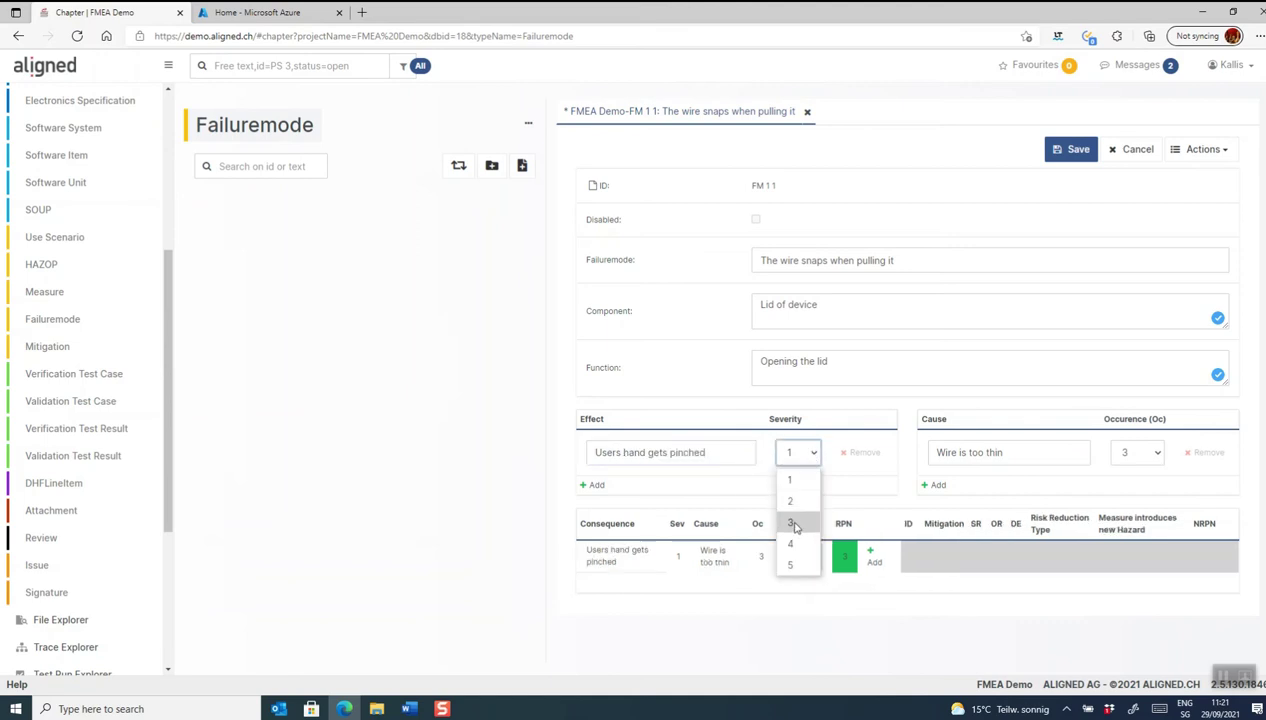
click(794, 524)
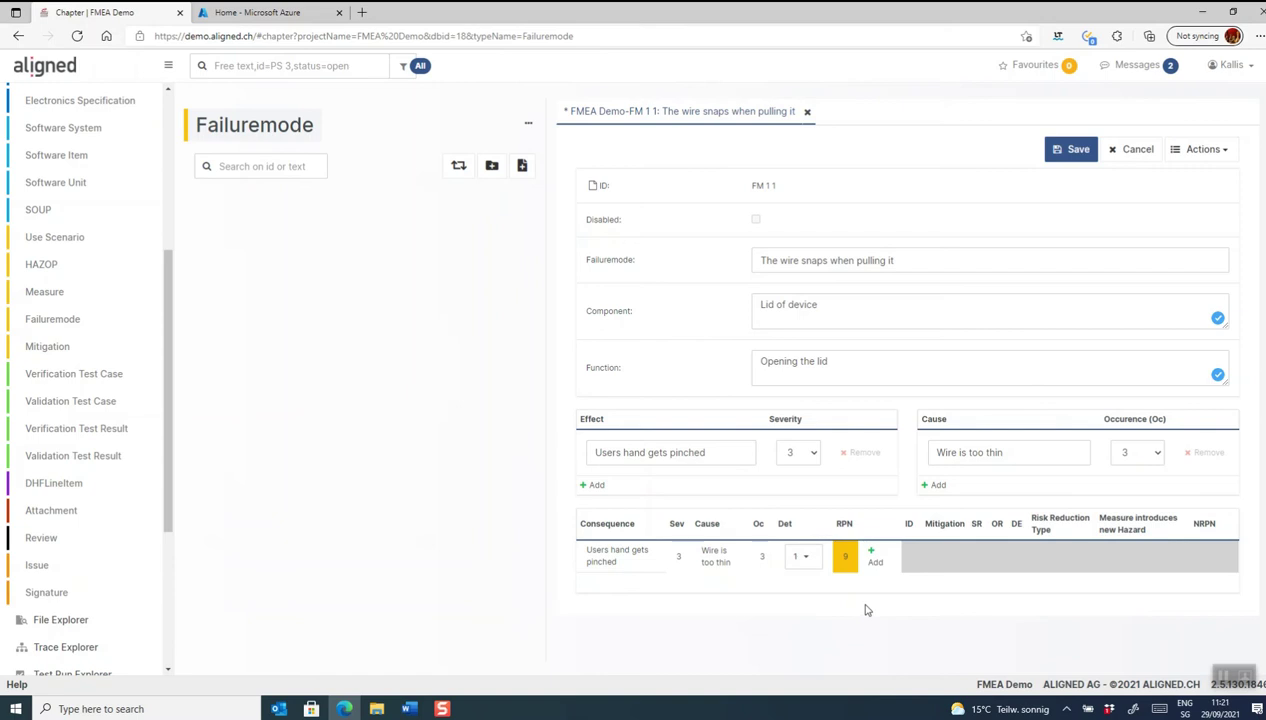
click(805, 563)
Step: Set the consequence row's detection score to 3
click(805, 497)
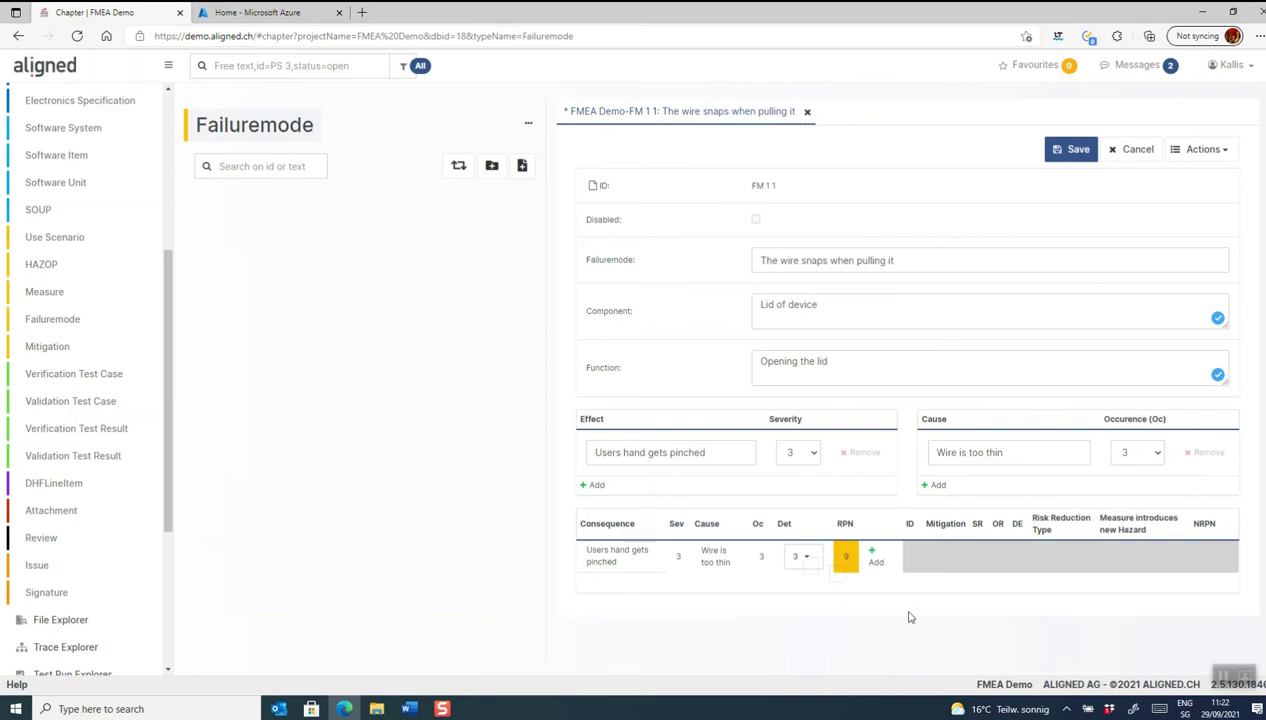
click(873, 556)
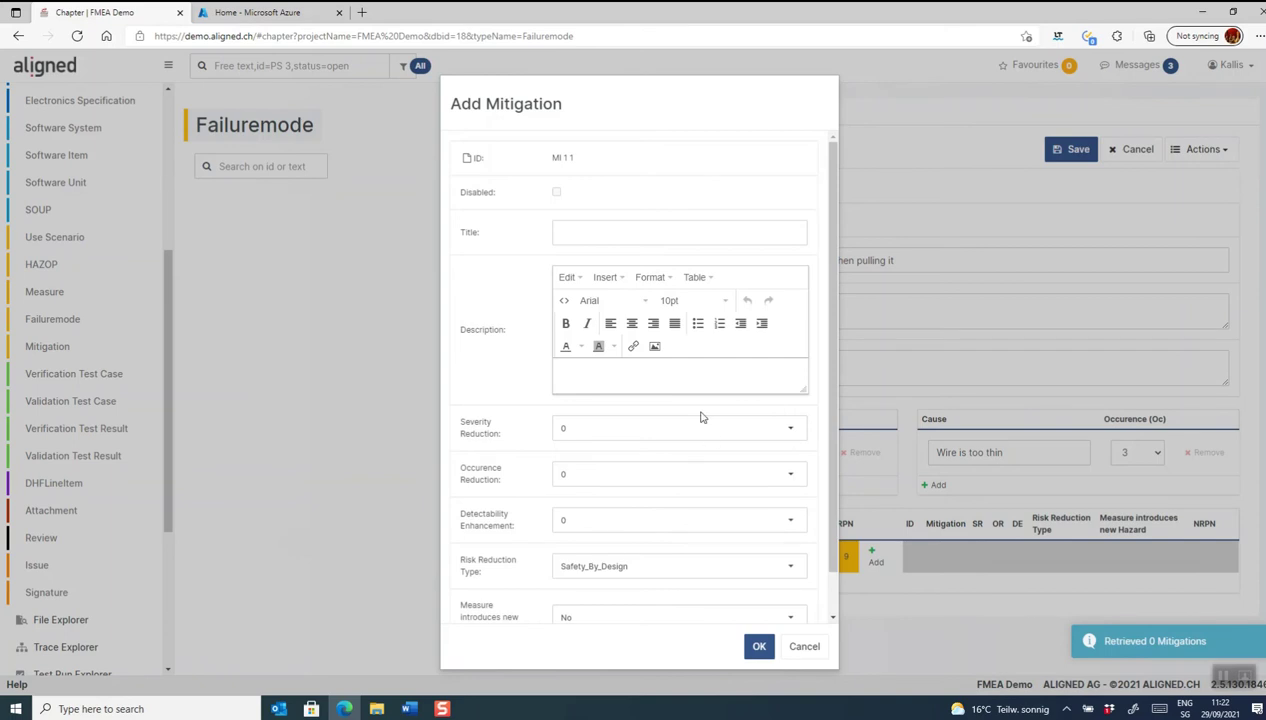
Step: Add mitigation 'Use sufficiently thick wire' with occurrence reduction 1, then save the failure mode
click(572, 234)
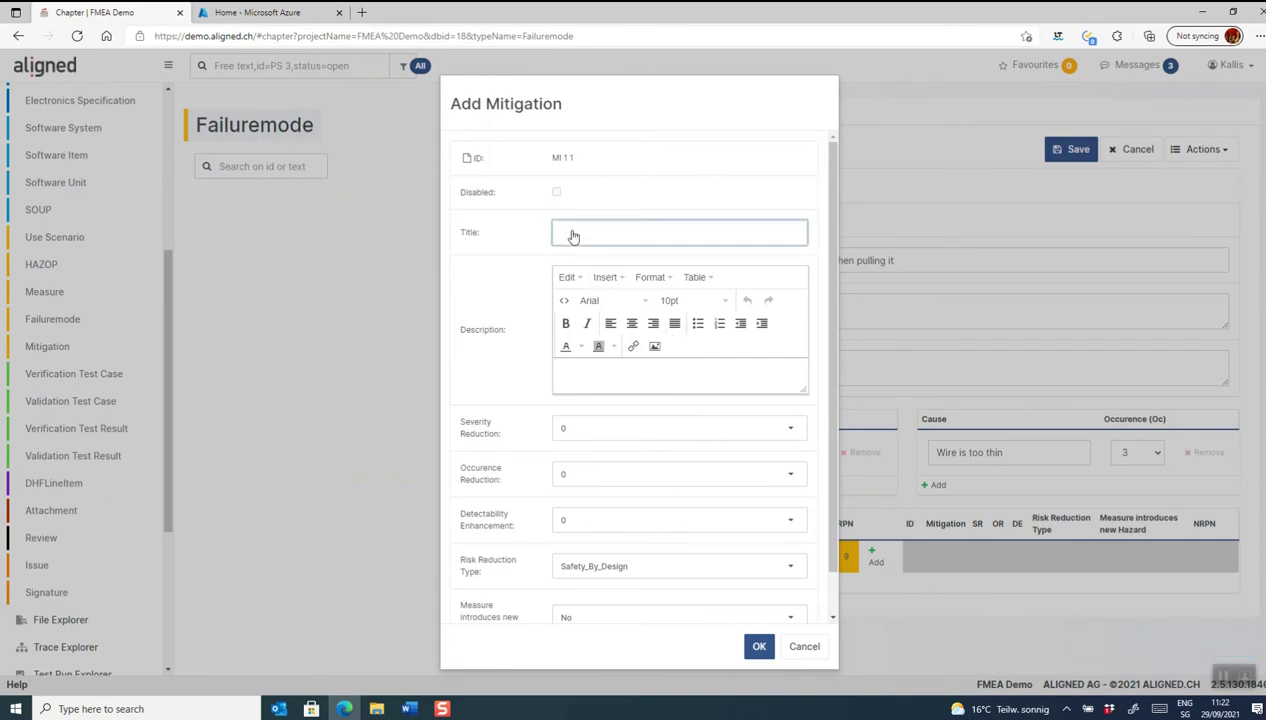
text(Unsufficiently thick wire)
click(791, 480)
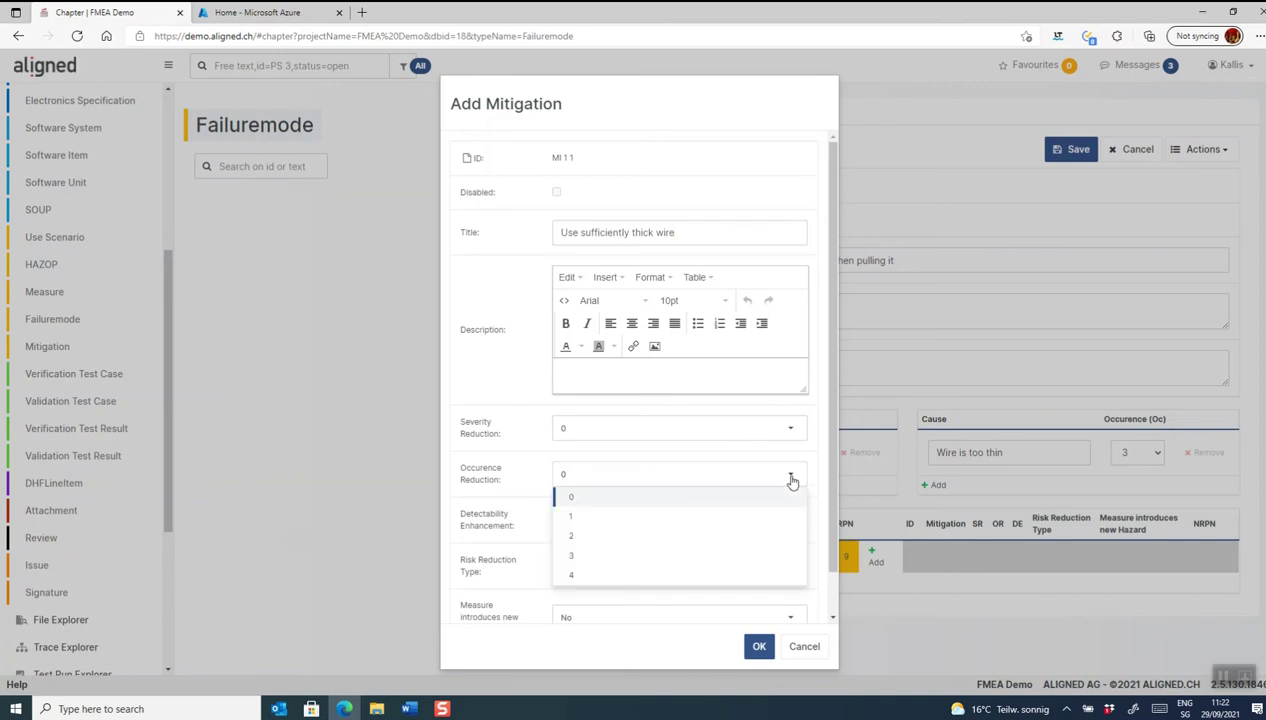
click(634, 517)
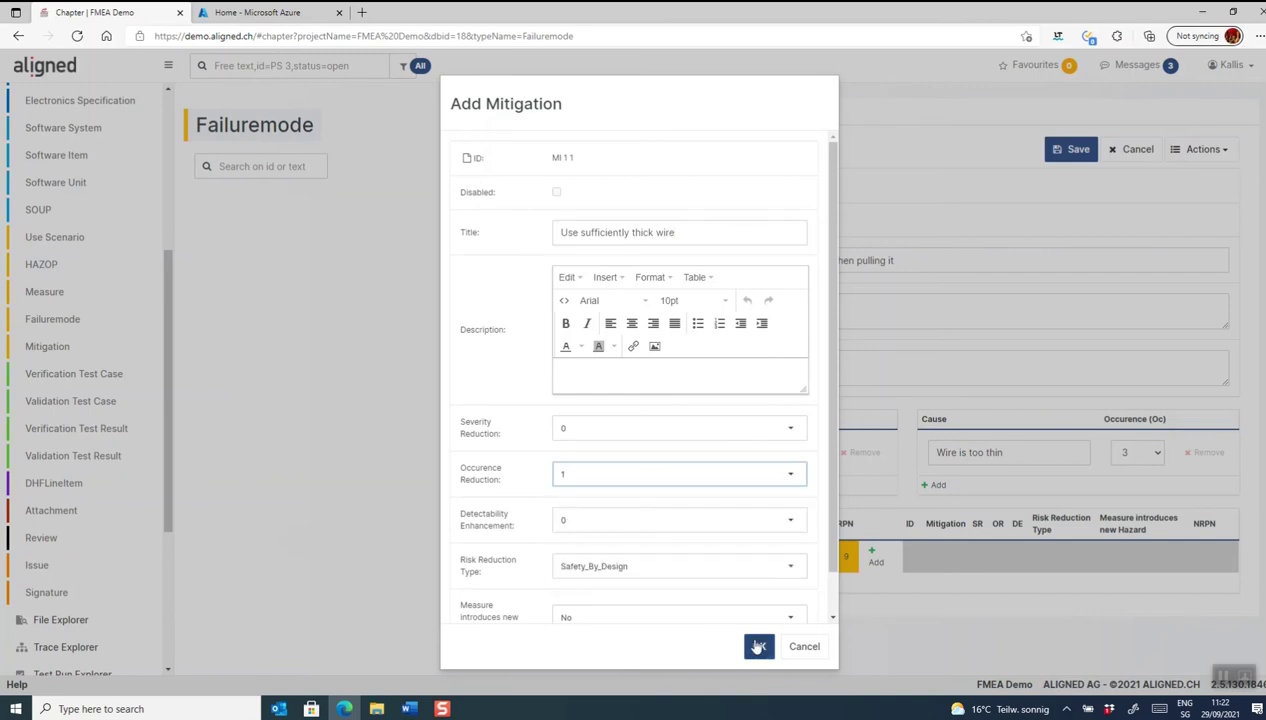
click(759, 646)
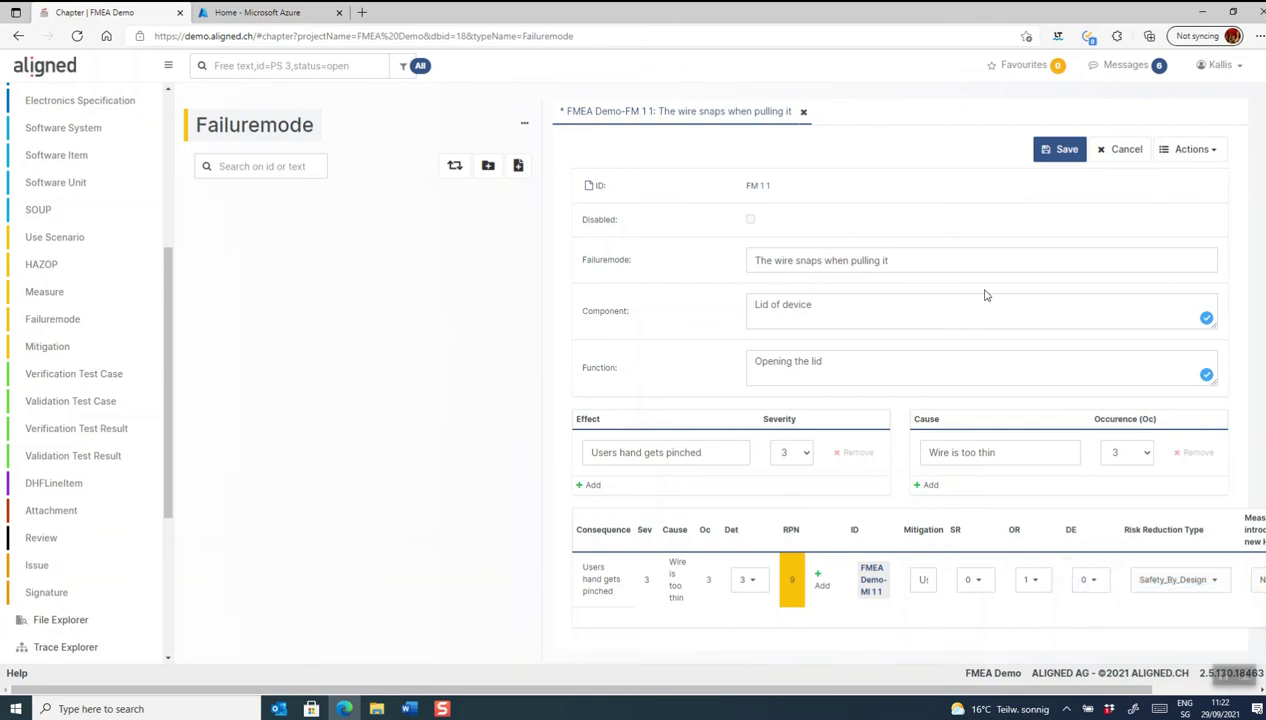
click(1065, 152)
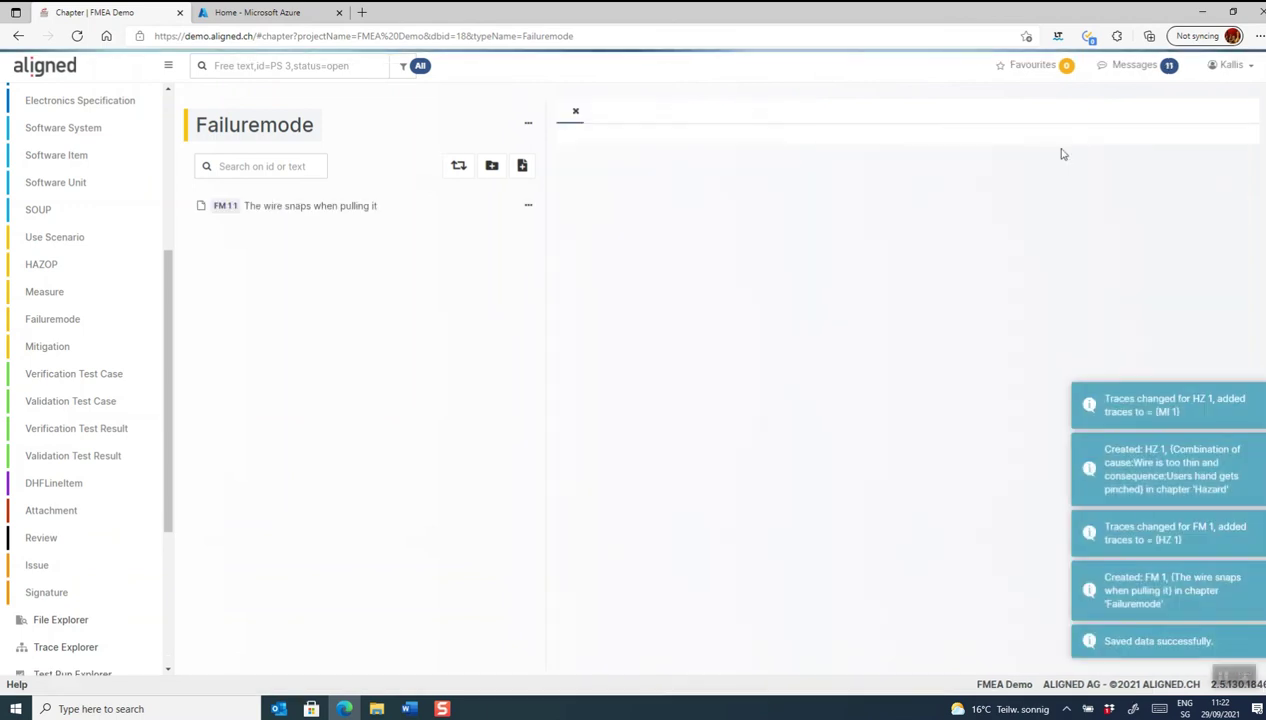
Step: Reopen the saved FM 1 1 failure mode for editing
click(219, 207)
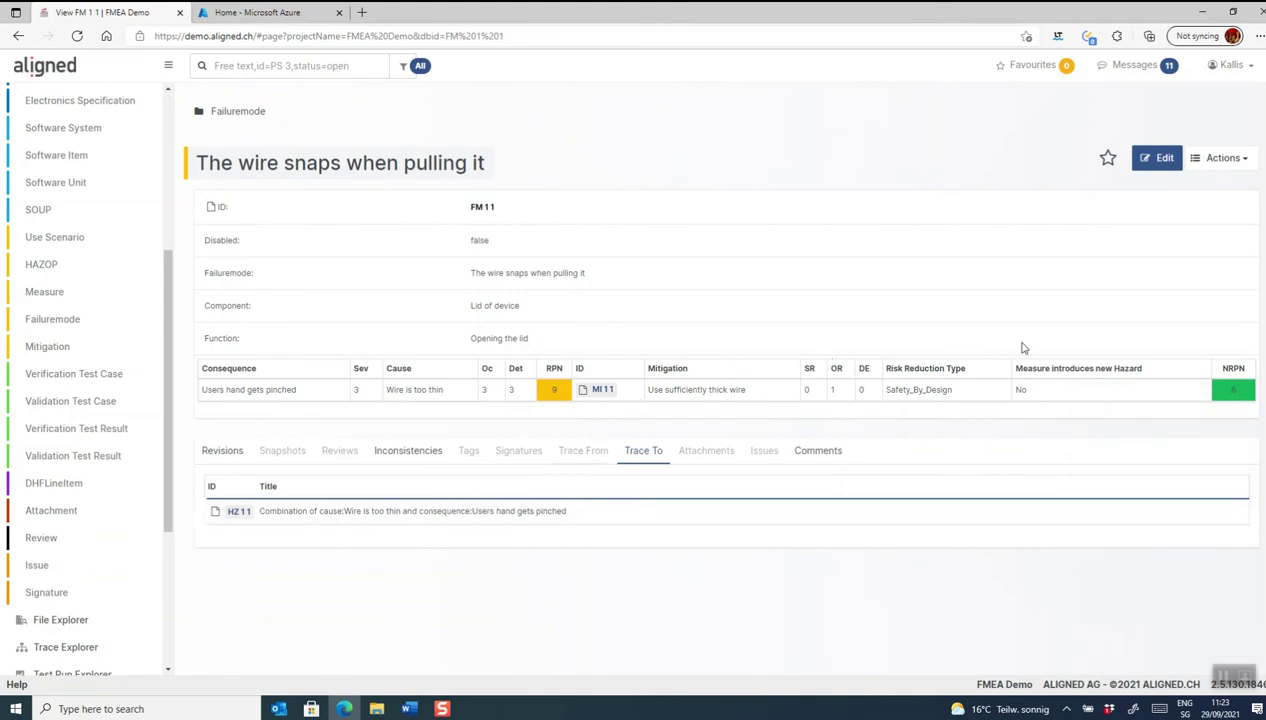
click(1158, 158)
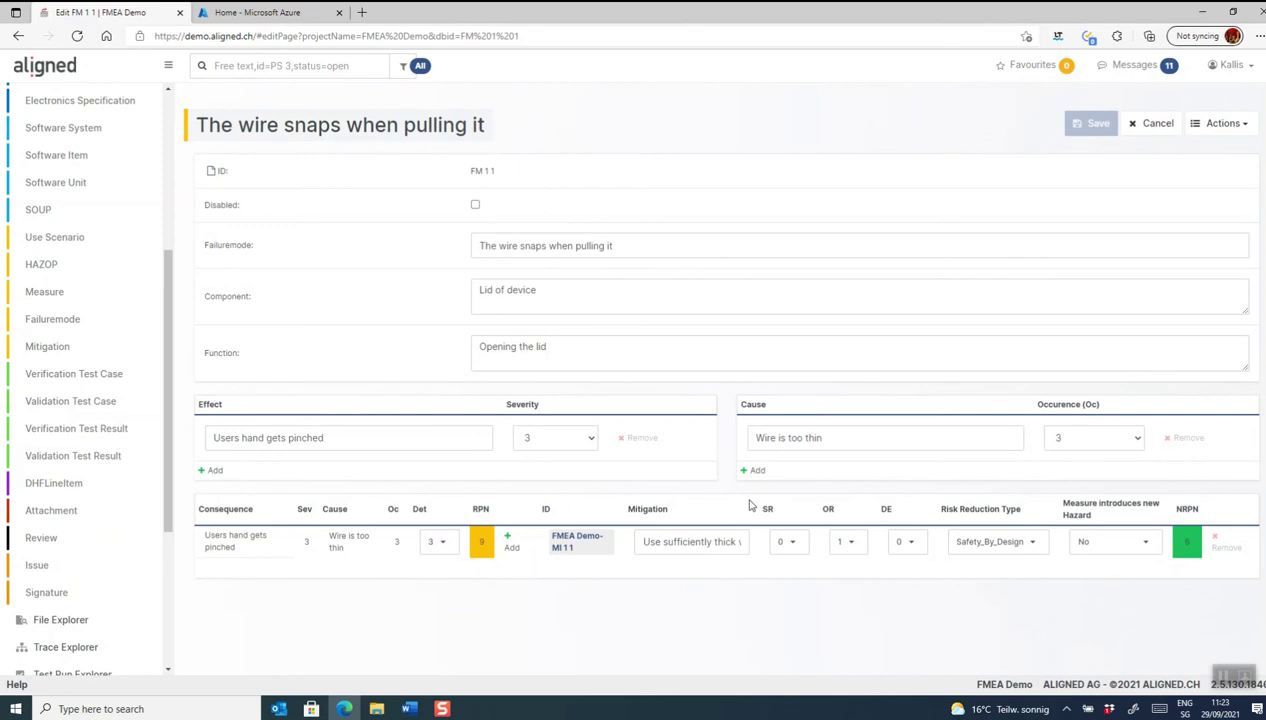
click(508, 546)
Step: Add mitigation MI 2 1, warning label 'Do not put in hand in device', with occurrence reduction 1
click(576, 238)
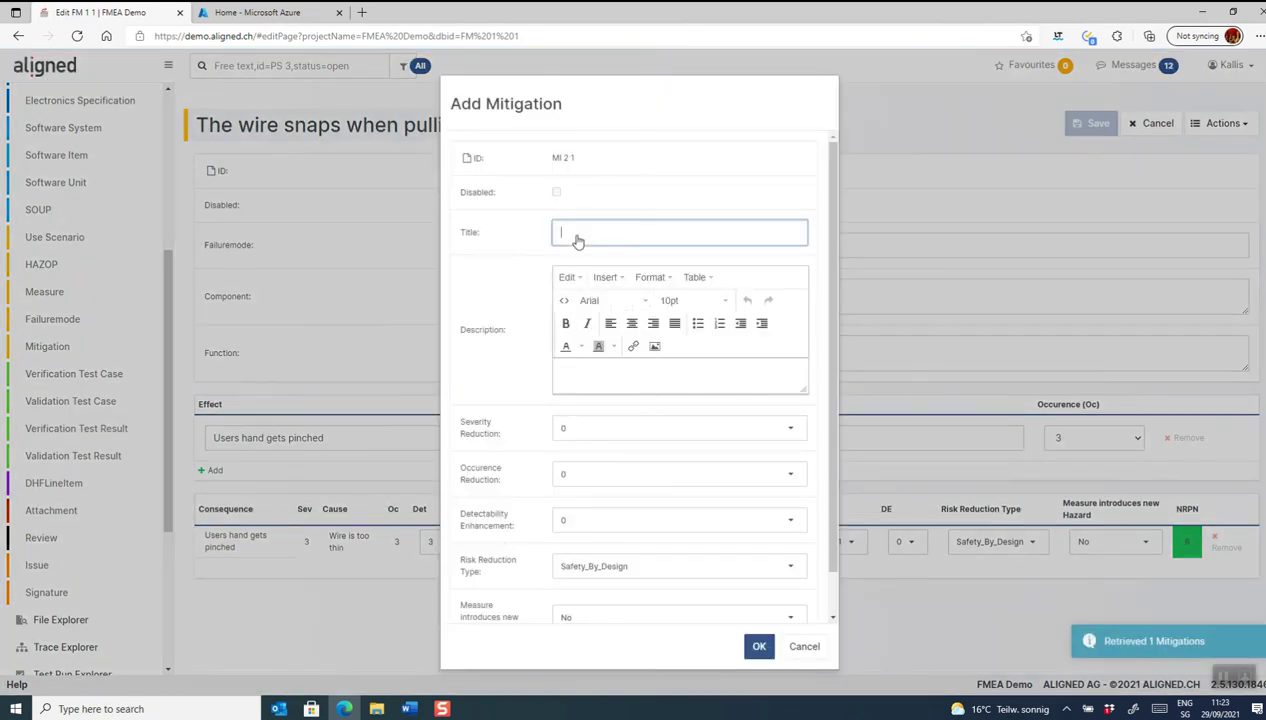
text(Add warning label ')
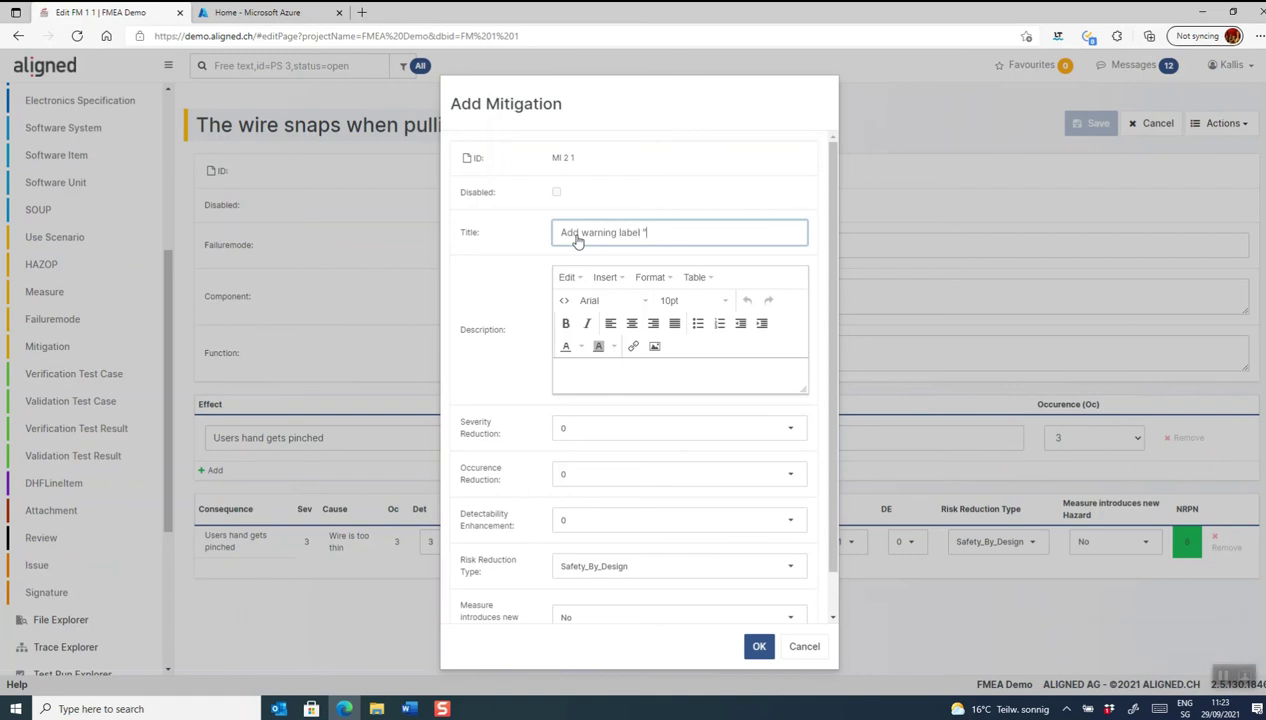
text(Do not put in hand in device")
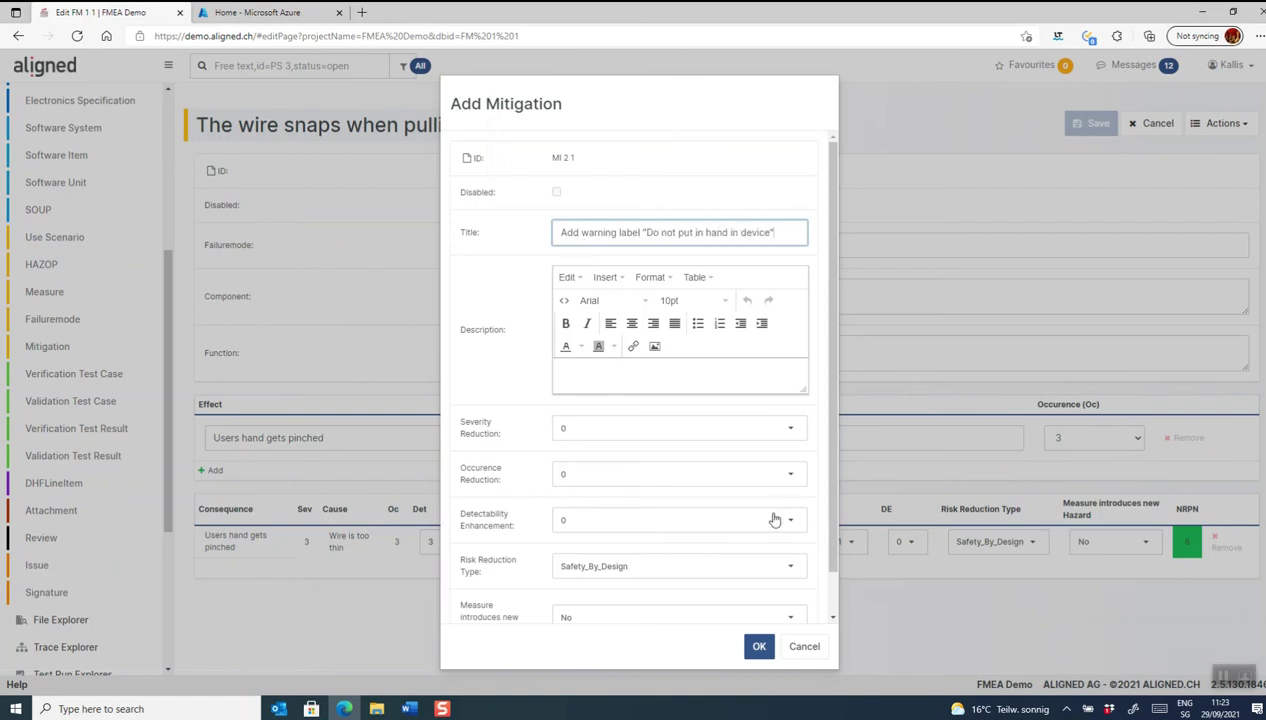
click(784, 476)
click(614, 520)
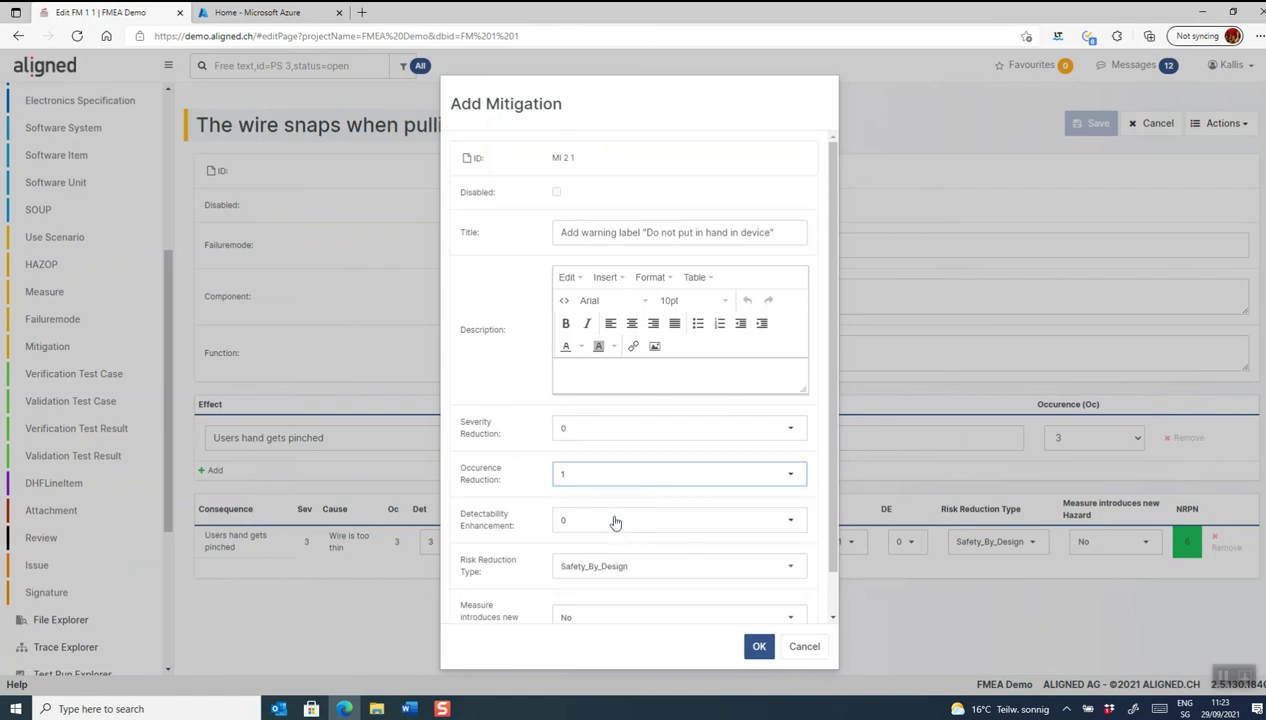
click(759, 646)
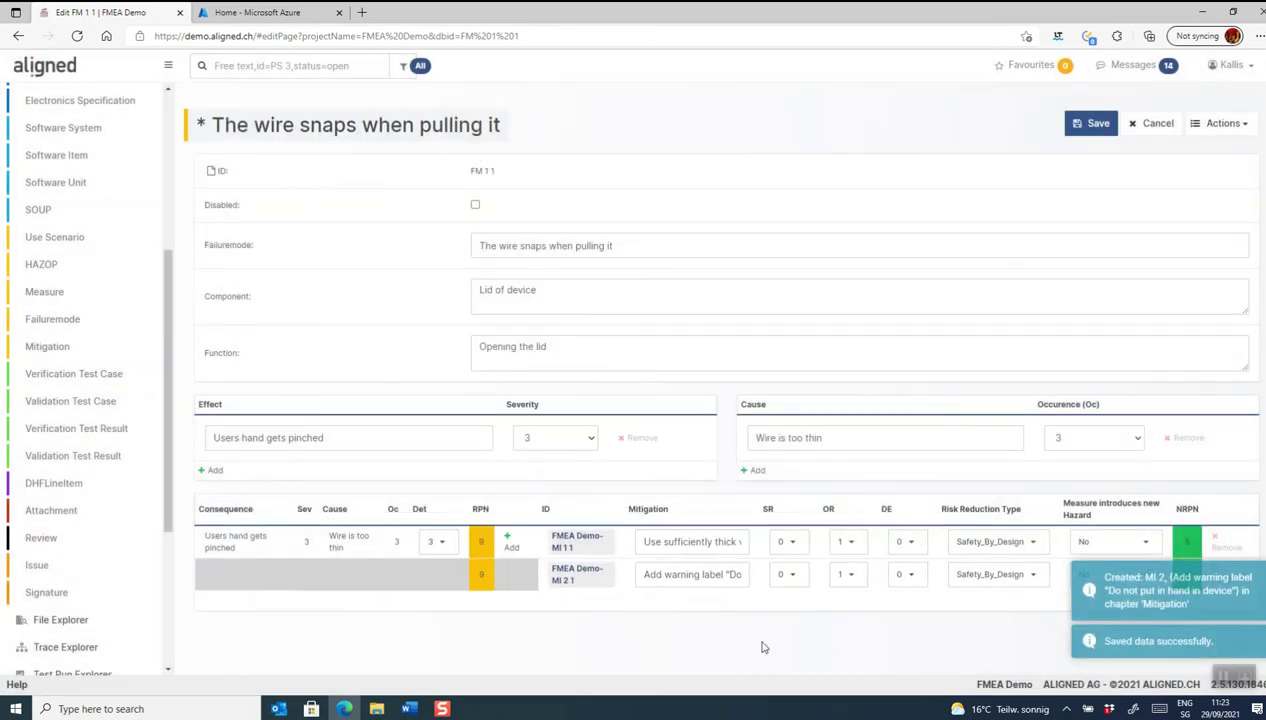